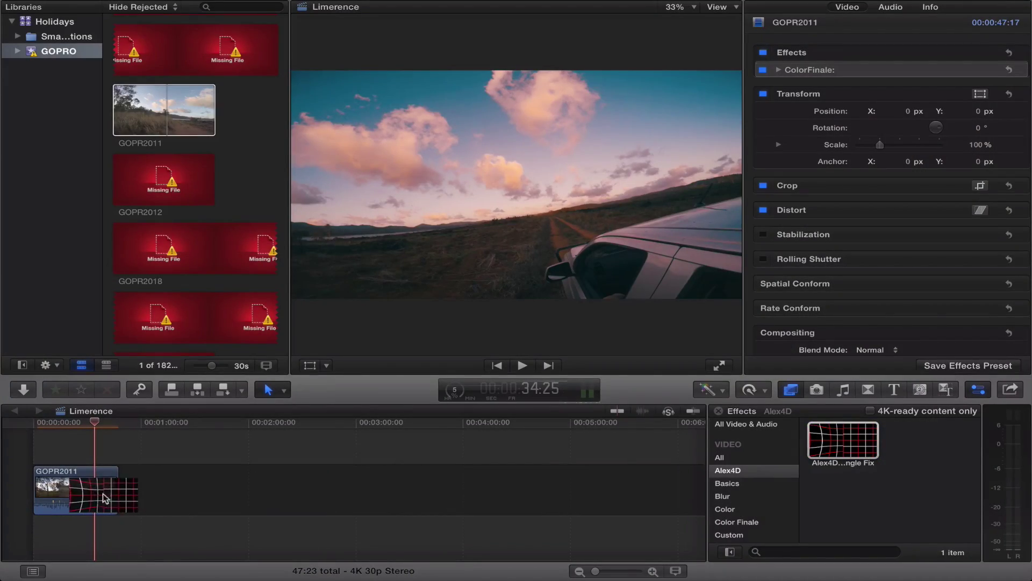
Select the GOPR2011 clip so its disabled ColorFinale effect shows in the Inspector
{"action": "left_click_drag", "start_coordinate": [102, 498], "coordinate": [101, 492]}
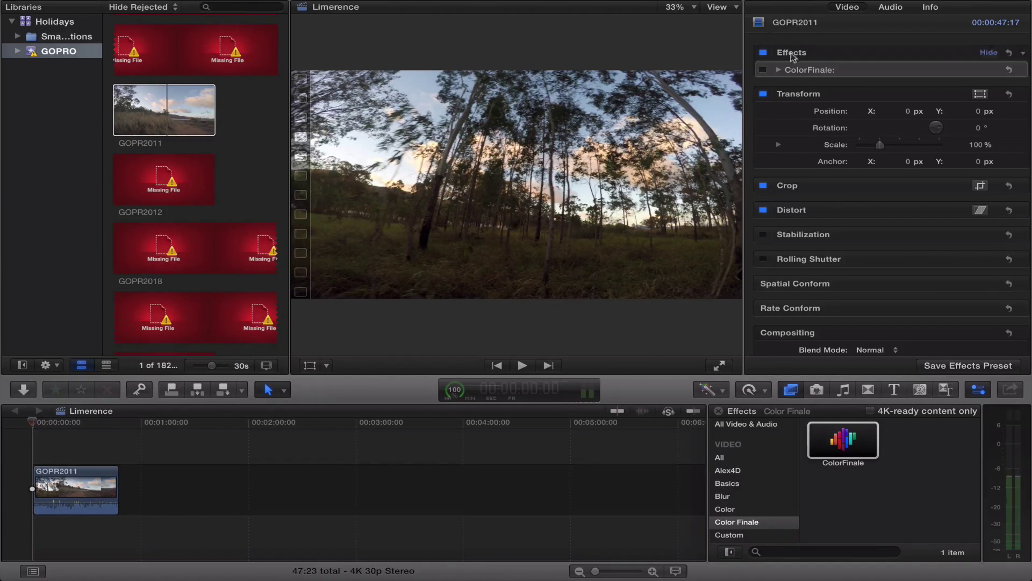
Enable the ColorFinale effect, expand it, and launch its Controls Panel window
{"action": "left_click", "coordinate": [763, 70]}
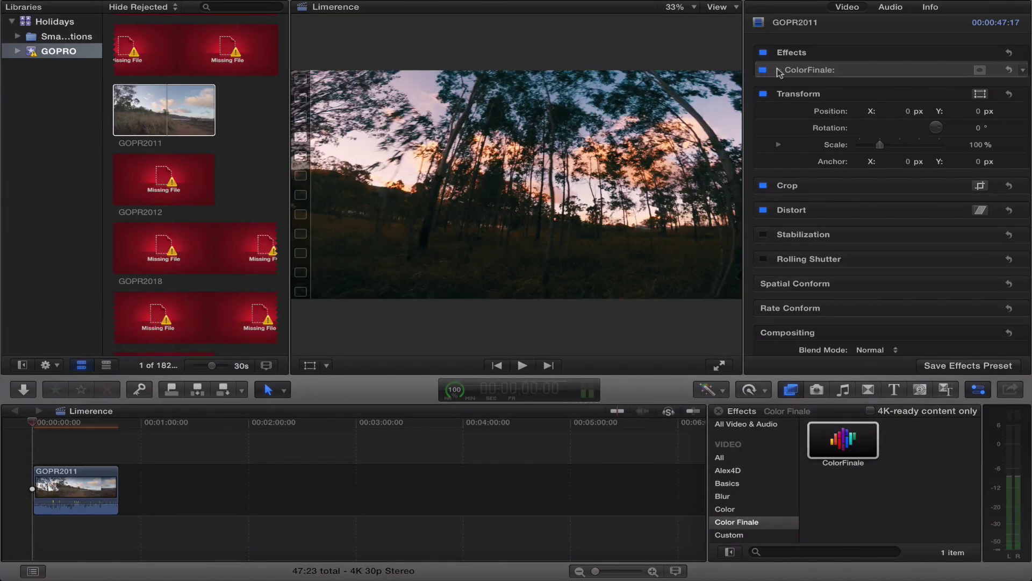
{"action": "left_click", "coordinate": [778, 70]}
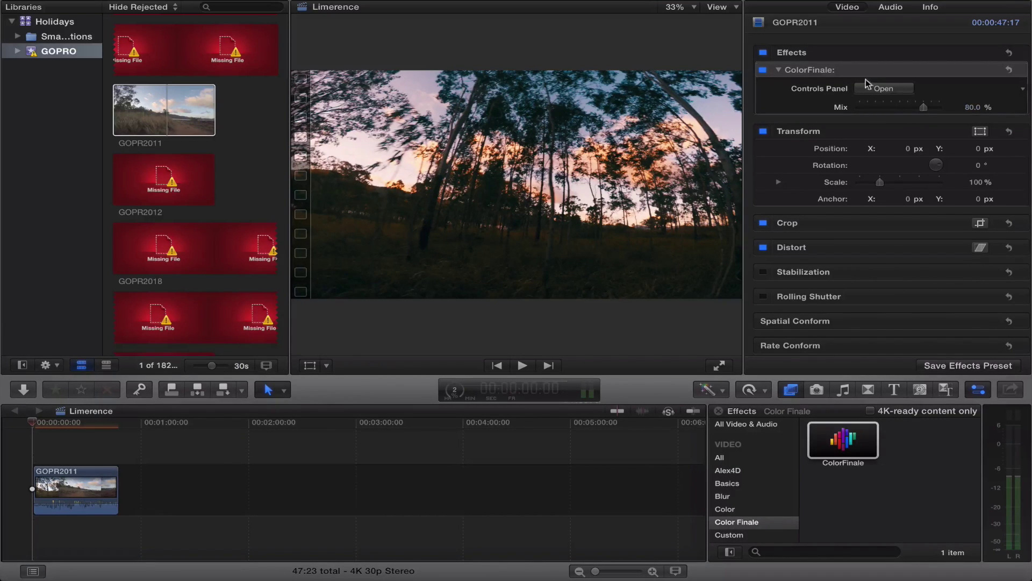
{"action": "left_click", "coordinate": [884, 88]}
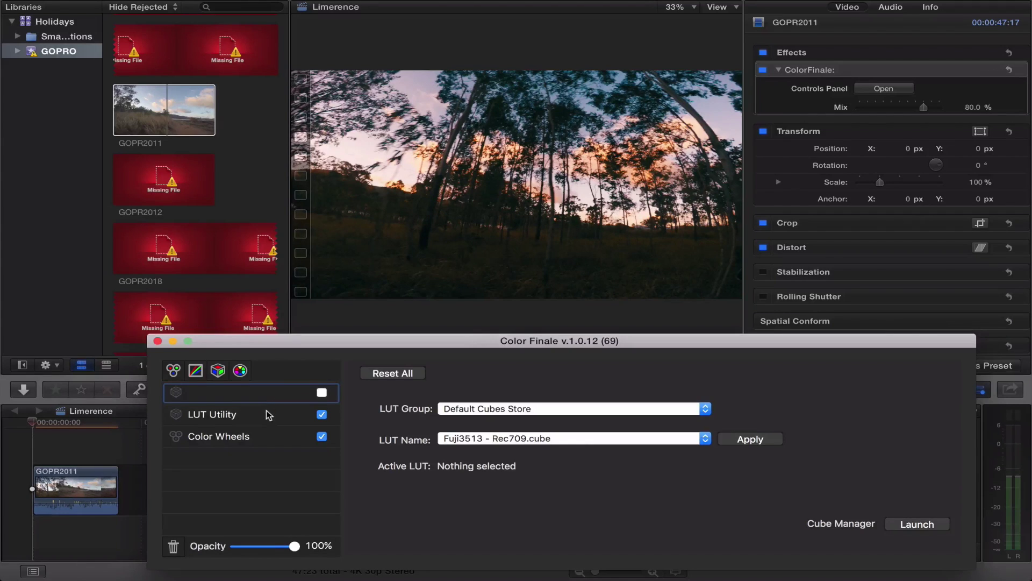
Apply the Fuji3513 - Rec709.cube LUT with Color Wheels, close Color Finale, and scrub to 34:25
{"action": "left_click", "coordinate": [268, 417]}
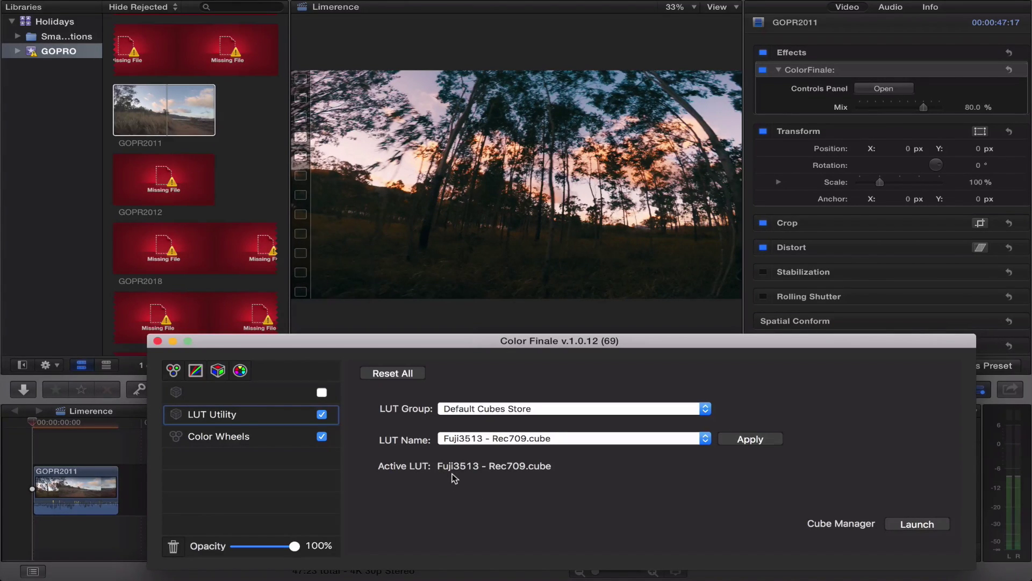
{"action": "left_click", "coordinate": [211, 442]}
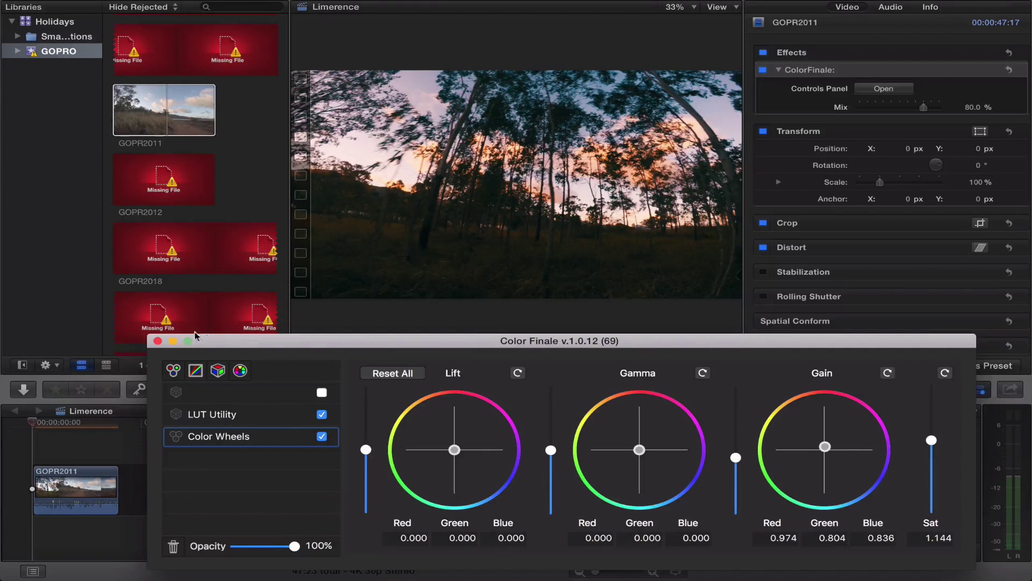
{"action": "left_click", "coordinate": [157, 342]}
{"action": "left_click", "coordinate": [101, 425]}
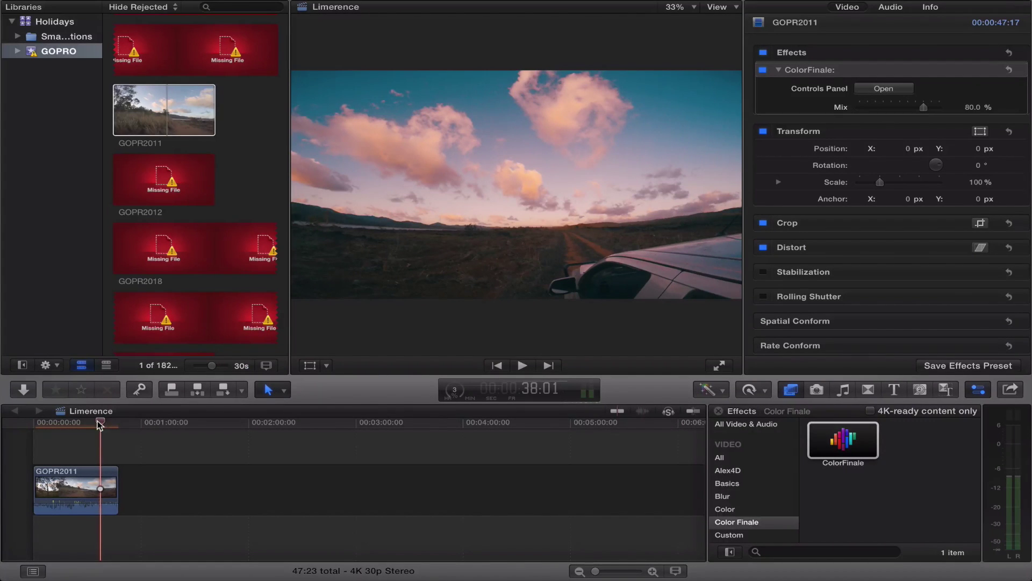
{"action": "left_click_drag", "start_coordinate": [98, 423], "coordinate": [95, 423]}
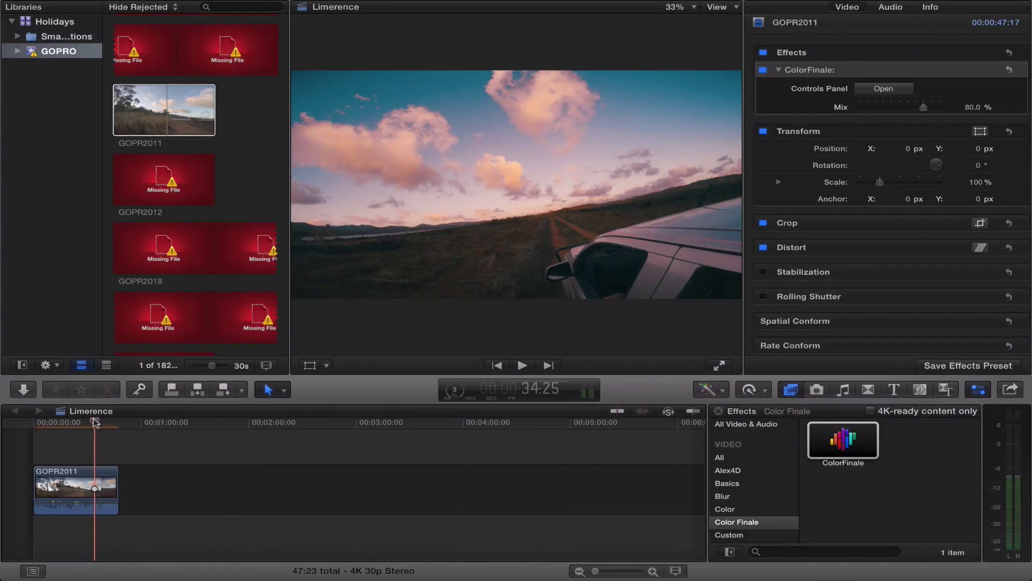
Apply the Alex4D Wide Angle Fix effect to the GOPR2011 clip
{"action": "left_click", "coordinate": [786, 72]}
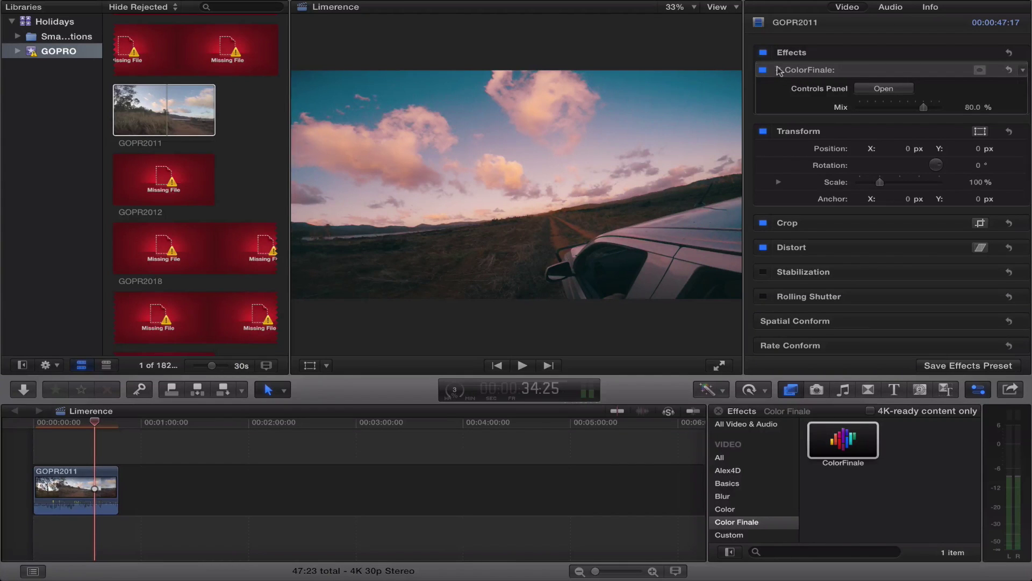
{"action": "left_click", "coordinate": [759, 470]}
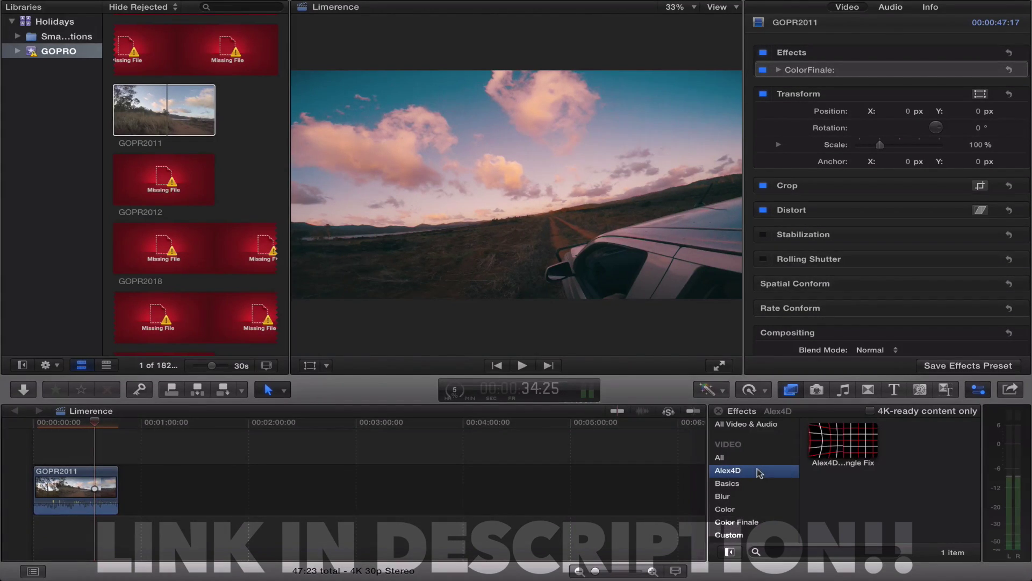
{"action": "left_click", "coordinate": [848, 445]}
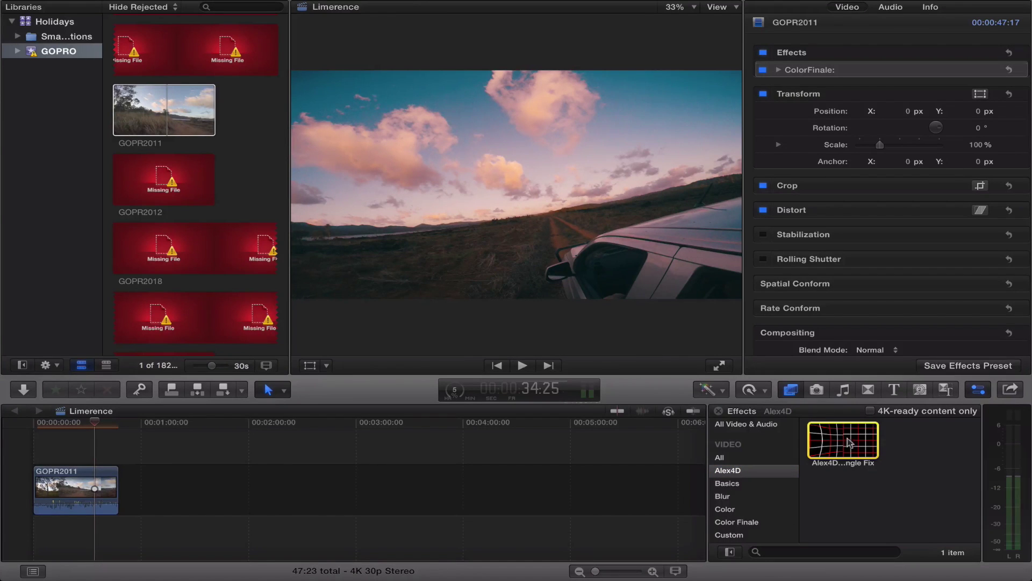
{"action": "left_click_drag", "start_coordinate": [850, 441], "coordinate": [103, 496]}
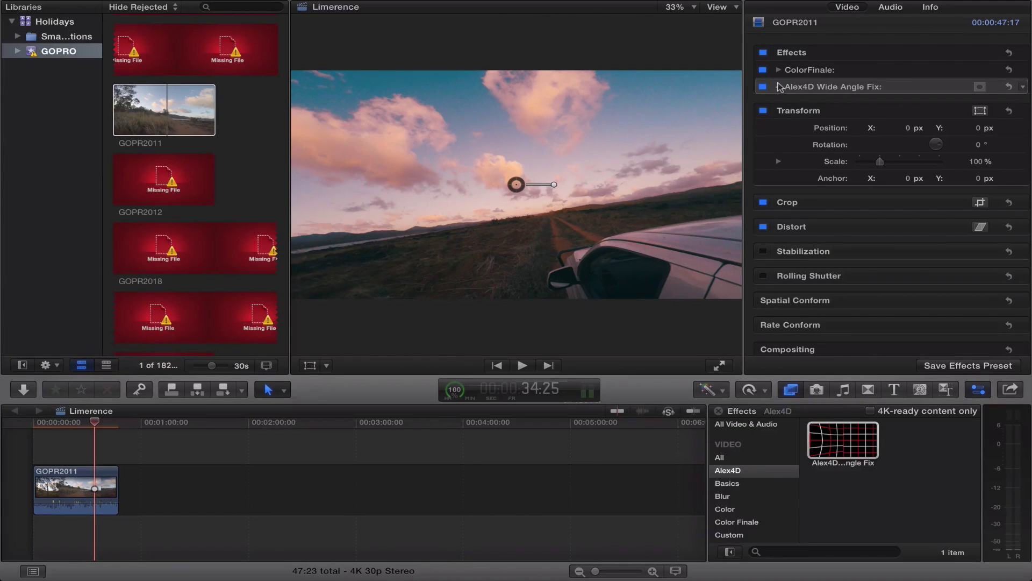
Try the Wide Angle Fix lens presets GoPro 127°, 90° and 170°
{"action": "left_click", "coordinate": [778, 85]}
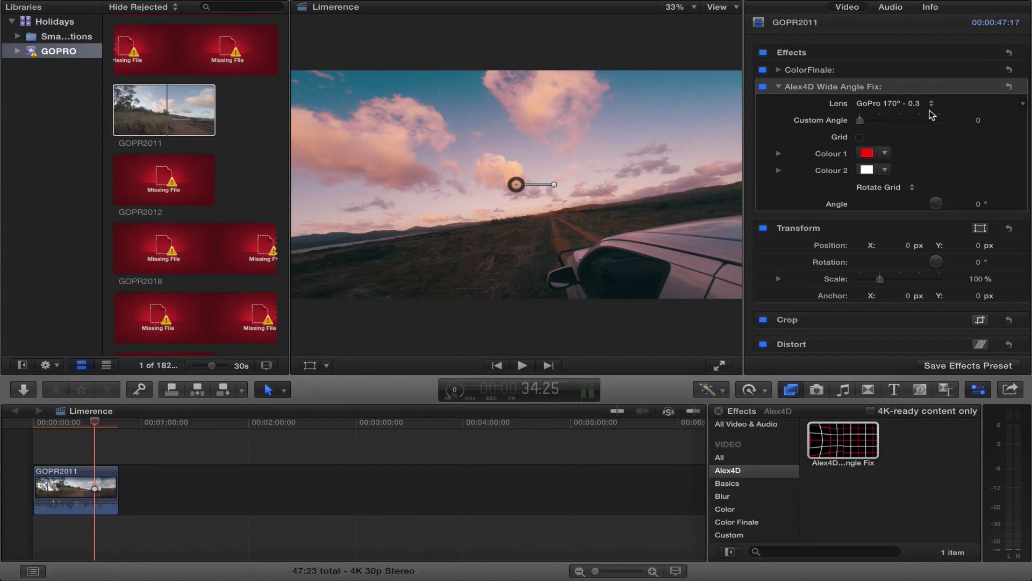
{"action": "left_click", "coordinate": [928, 103]}
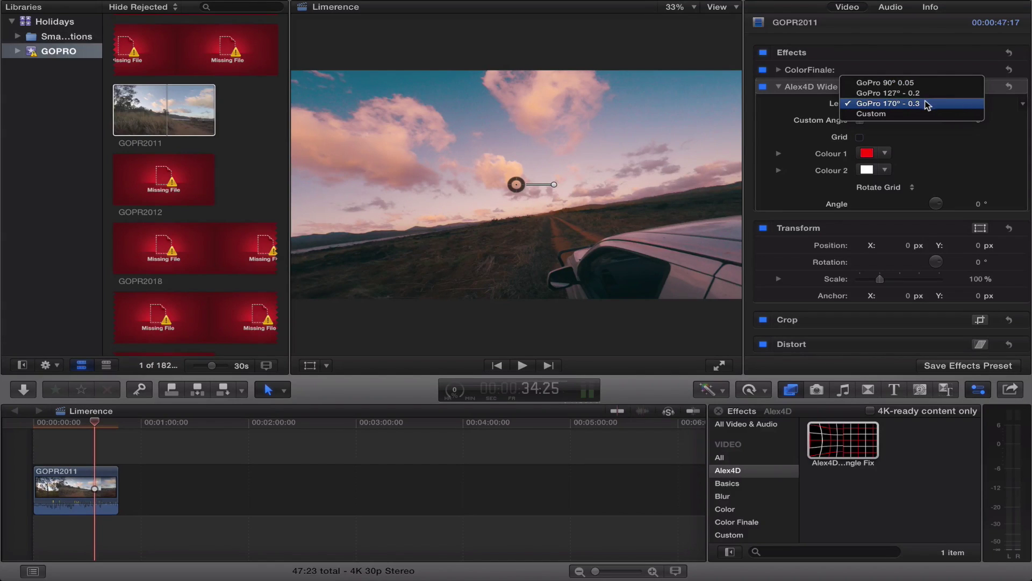
{"action": "left_click", "coordinate": [924, 93]}
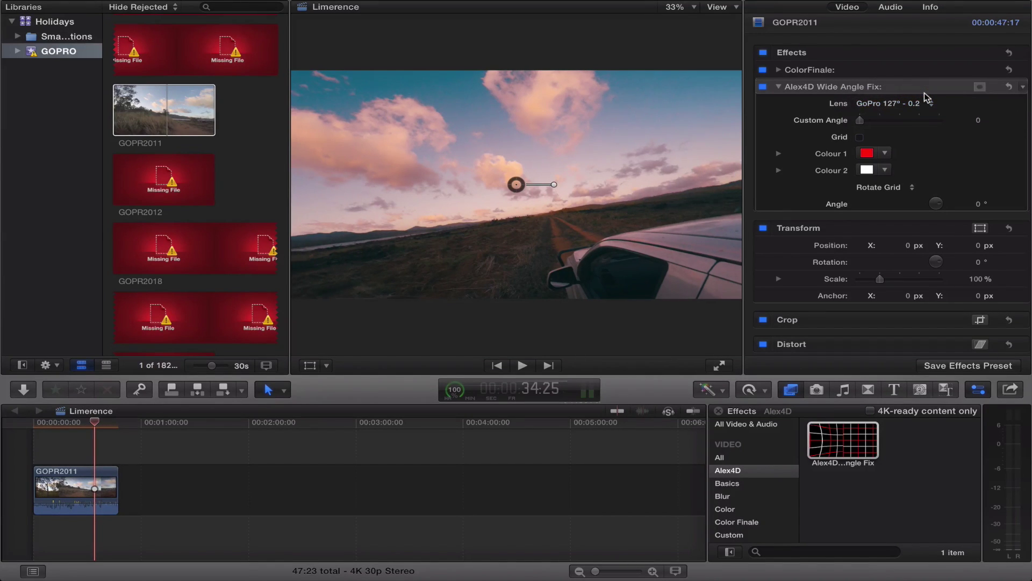
{"action": "left_click", "coordinate": [922, 103]}
{"action": "left_click", "coordinate": [915, 93]}
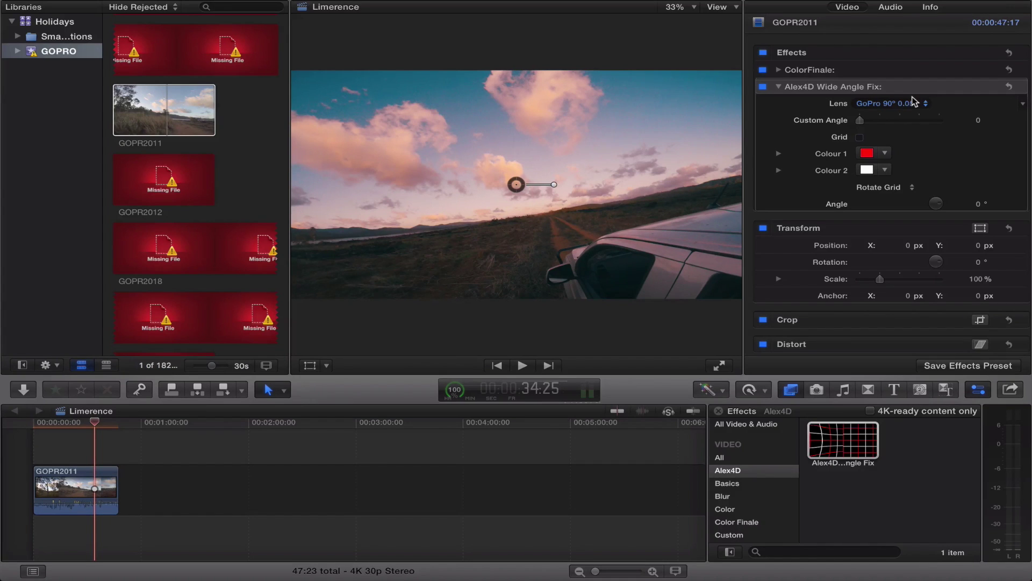
{"action": "left_click", "coordinate": [913, 102]}
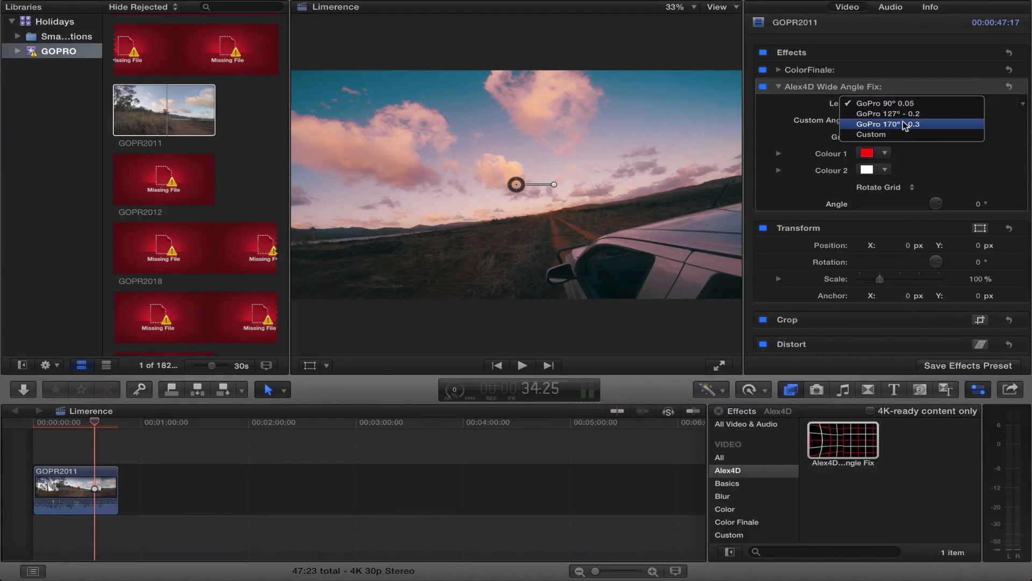
{"action": "left_click", "coordinate": [903, 123]}
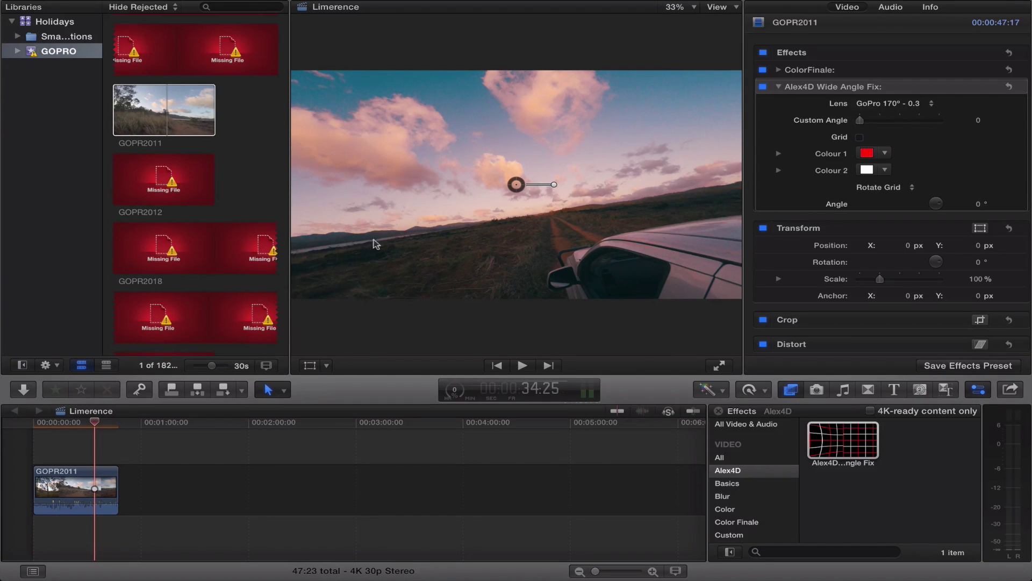
Compare the GoPro 127° and 90° lens presets again, then collapse the effect settings
{"action": "left_click", "coordinate": [911, 103]}
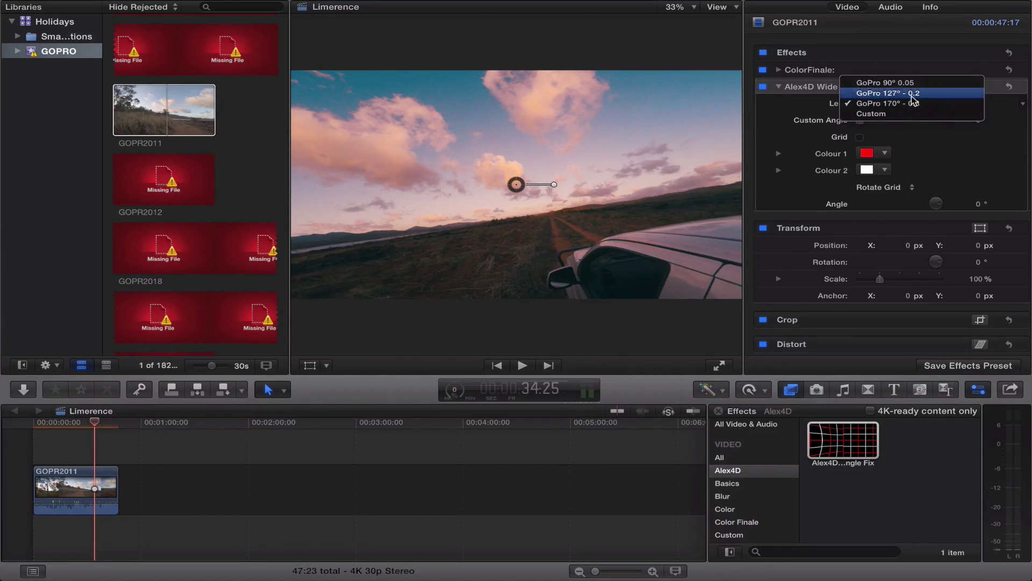
{"action": "left_click", "coordinate": [913, 94]}
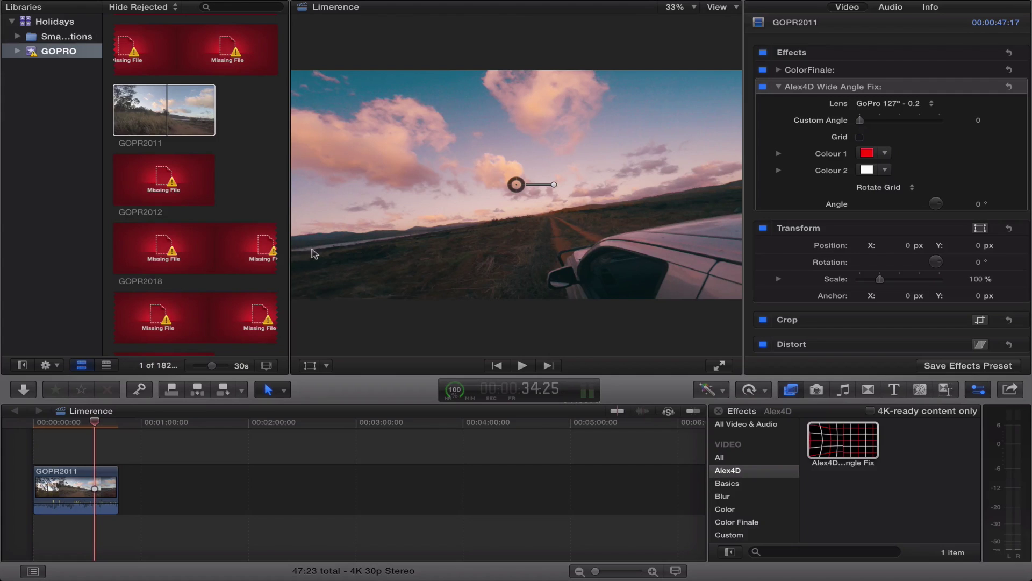
{"action": "left_click", "coordinate": [890, 103]}
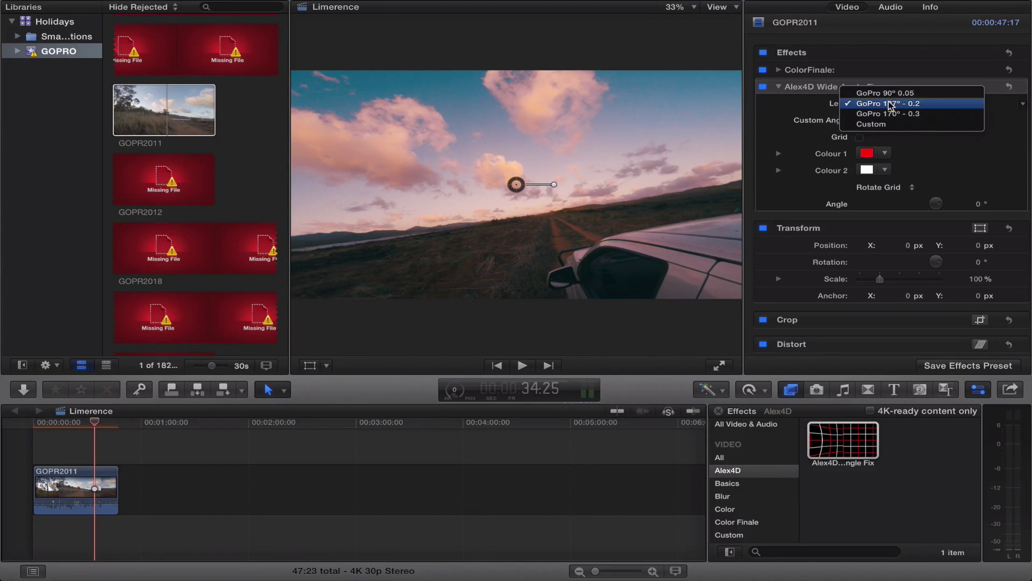
{"action": "left_click", "coordinate": [892, 94]}
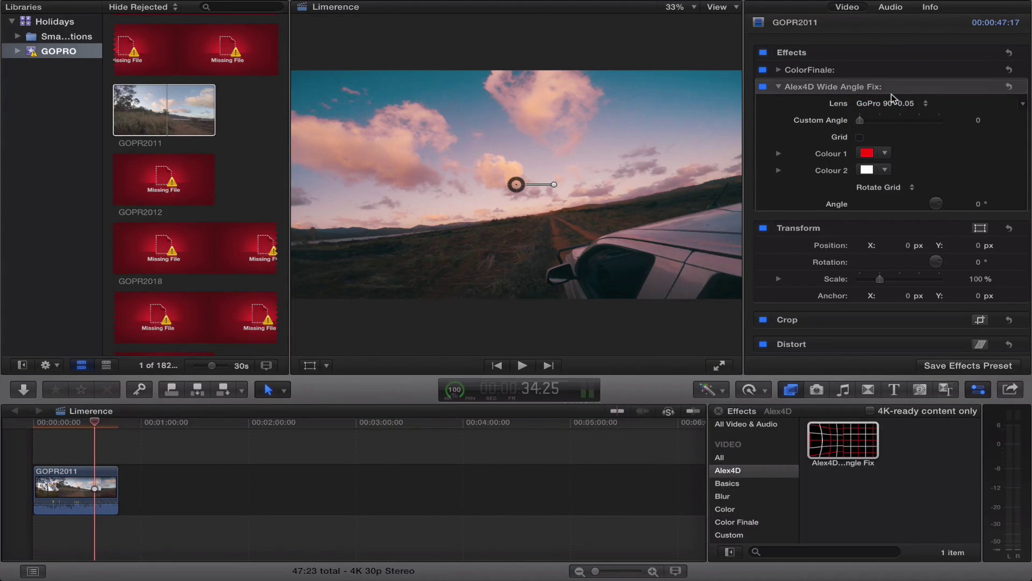
{"action": "left_click", "coordinate": [891, 102]}
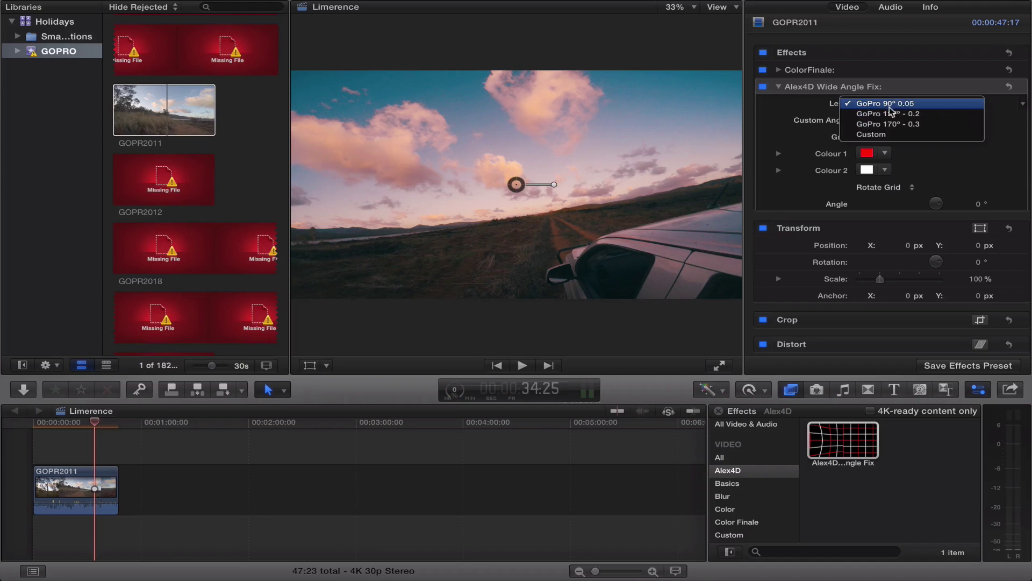
{"action": "left_click", "coordinate": [889, 108]}
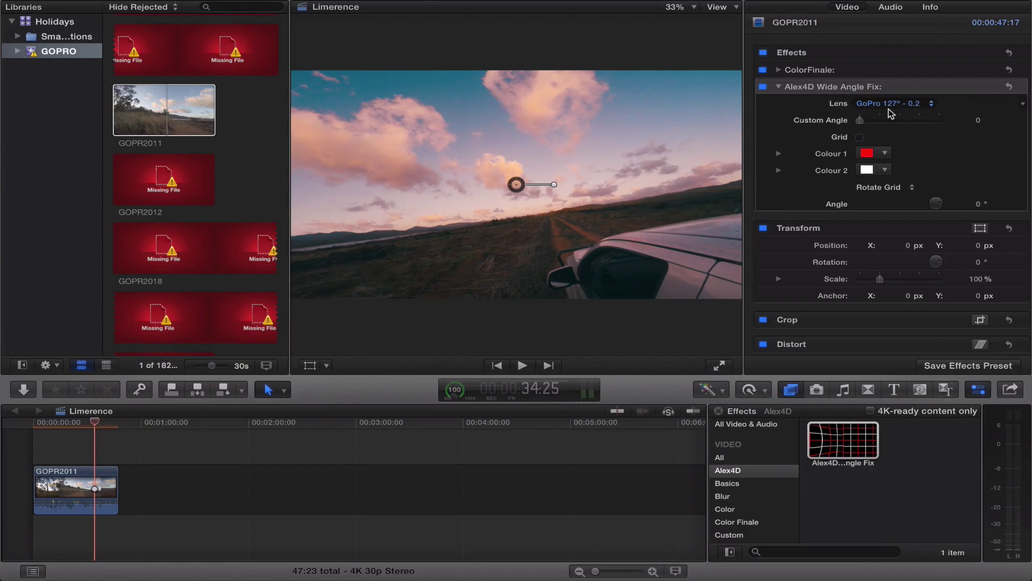
{"action": "left_click", "coordinate": [780, 88]}
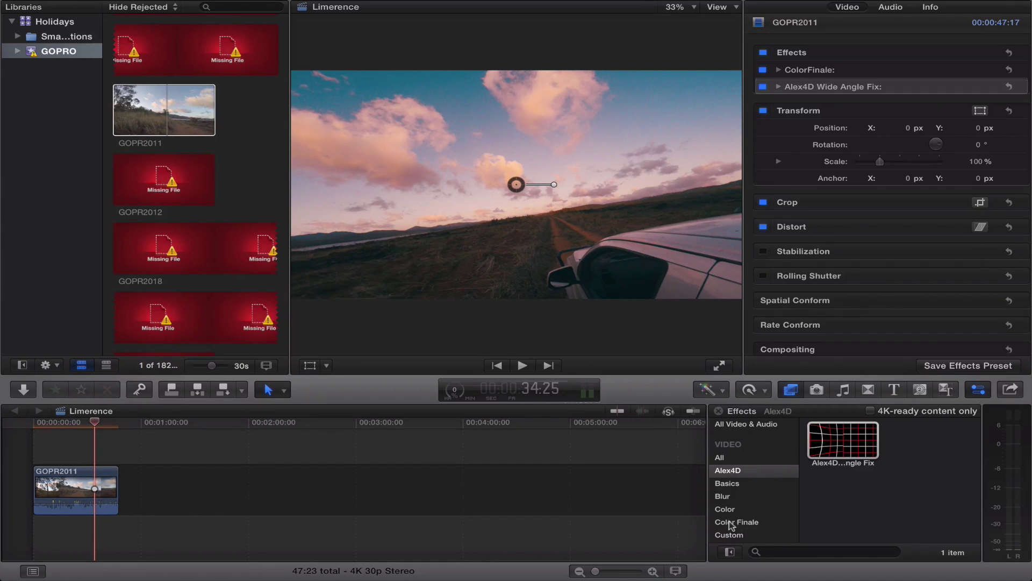
Search all effects for 'Letter' and apply Letterbox to GOPR2011
{"action": "left_click", "coordinate": [750, 458]}
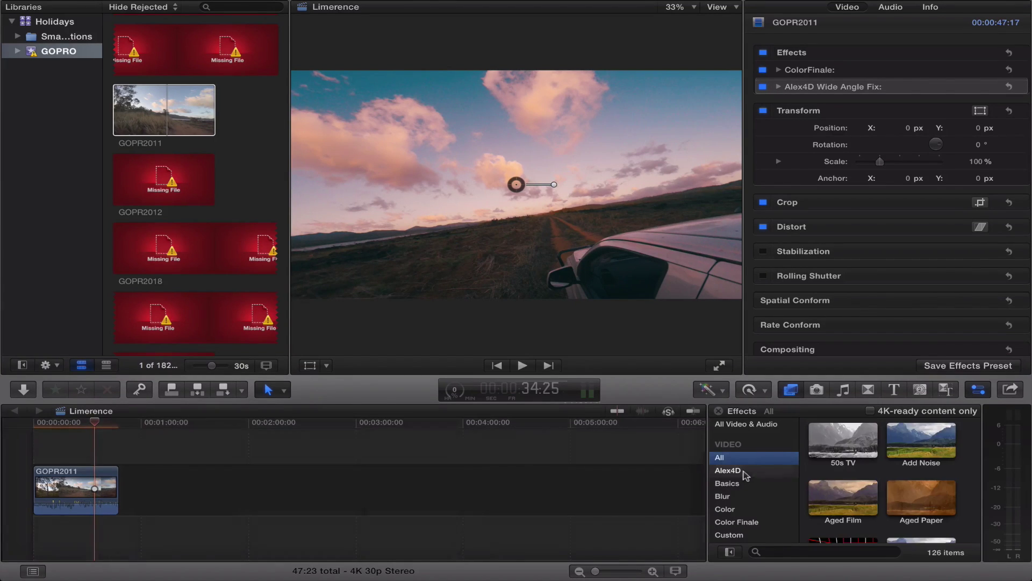
{"action": "left_click", "coordinate": [795, 553]}
{"action": "type", "text": "Letter"}
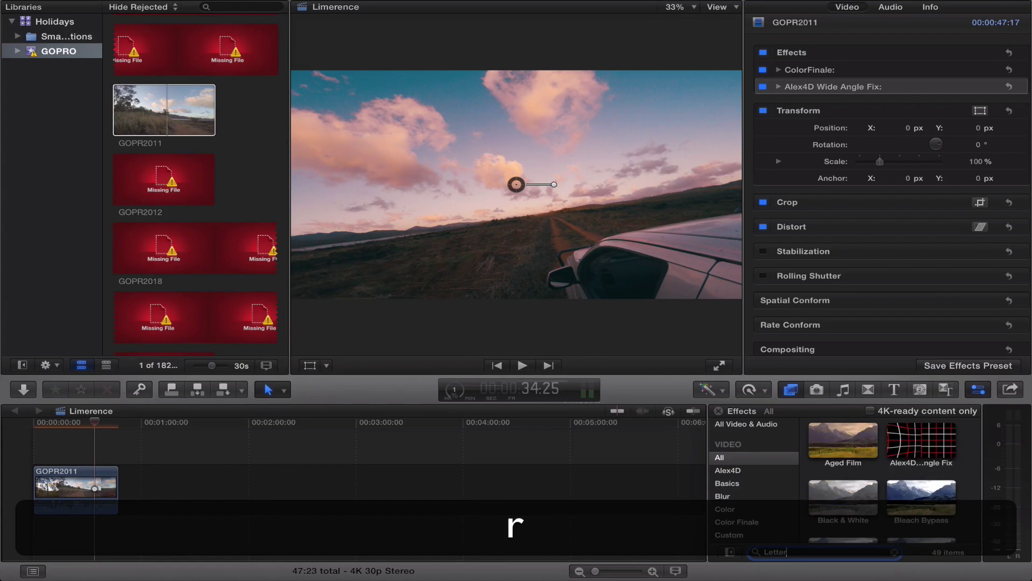
{"action": "left_click_drag", "start_coordinate": [847, 444], "coordinate": [49, 485]}
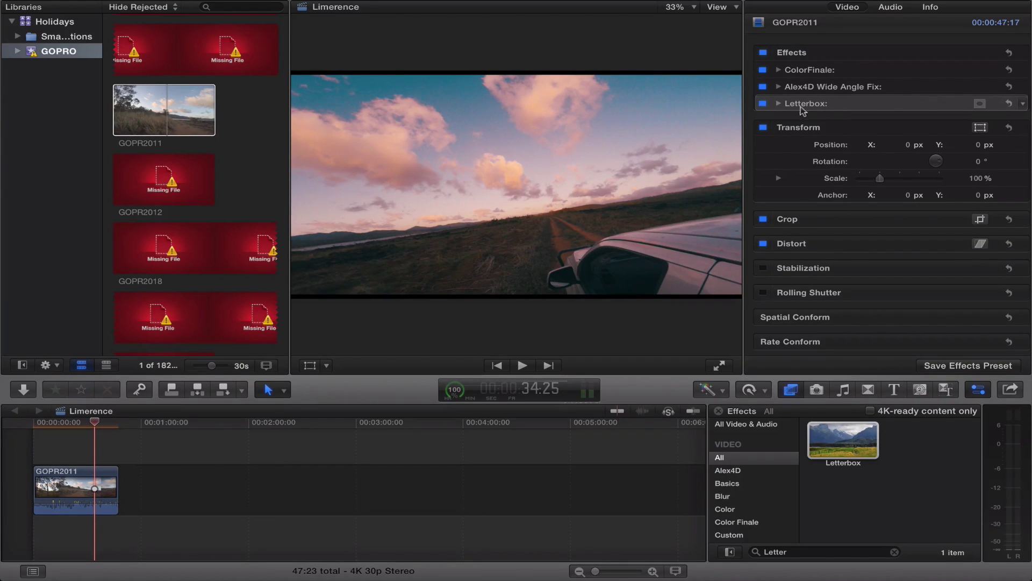
Set the Letterbox aspect ratio to 2.35:1
{"action": "left_click", "coordinate": [779, 103]}
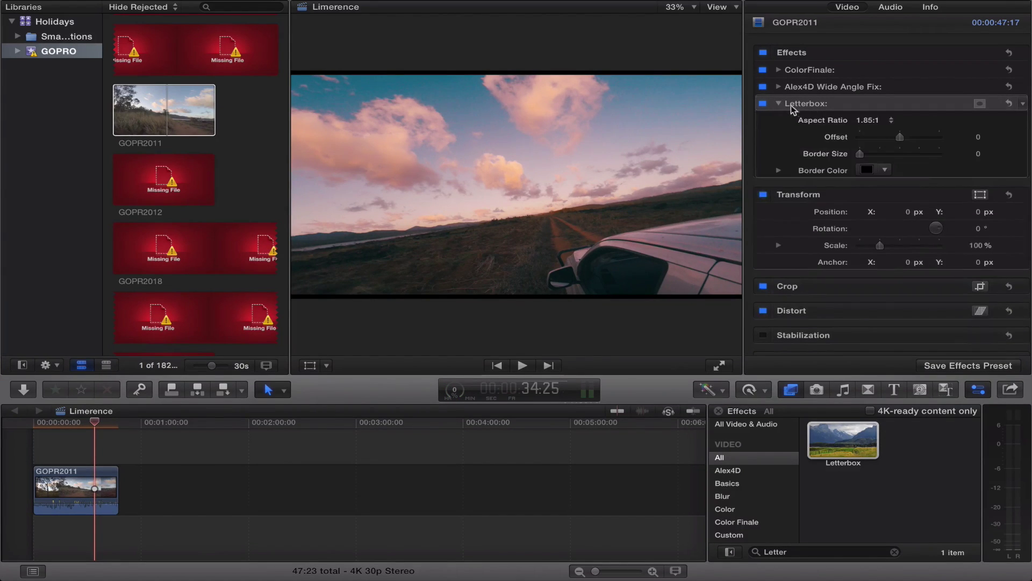
{"action": "left_click", "coordinate": [891, 121]}
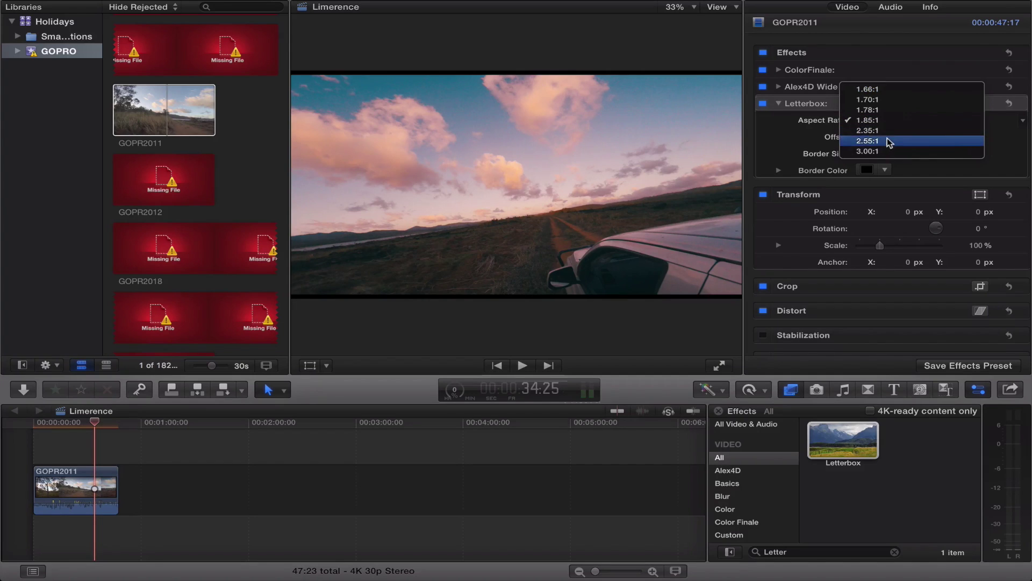
{"action": "left_click", "coordinate": [889, 131]}
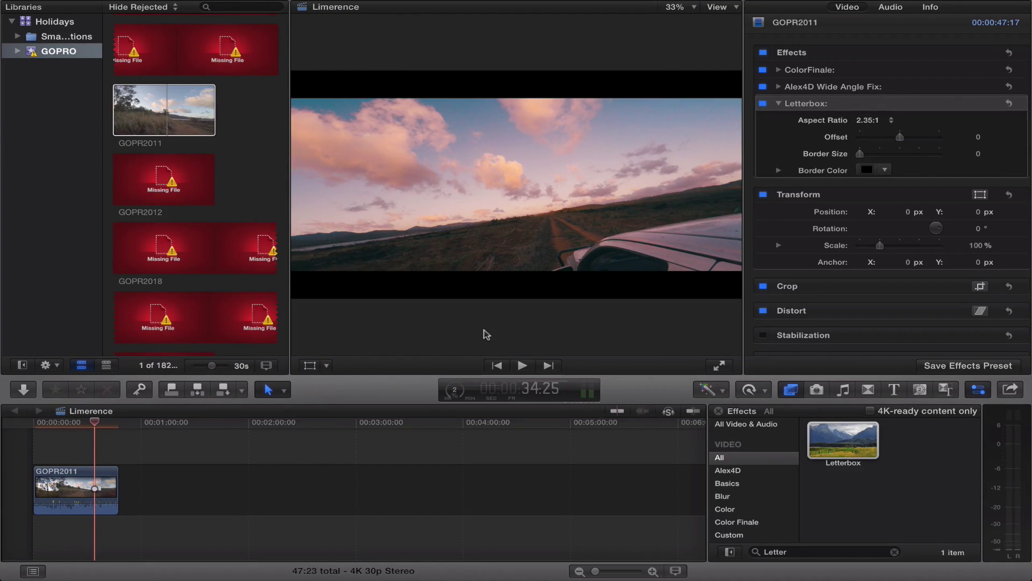
Find Grey.png with Spotlight and connect it above GOPR2011 at 0:00
{"action": "key", "text": "super+space"}
{"action": "type", "text": "gre"}
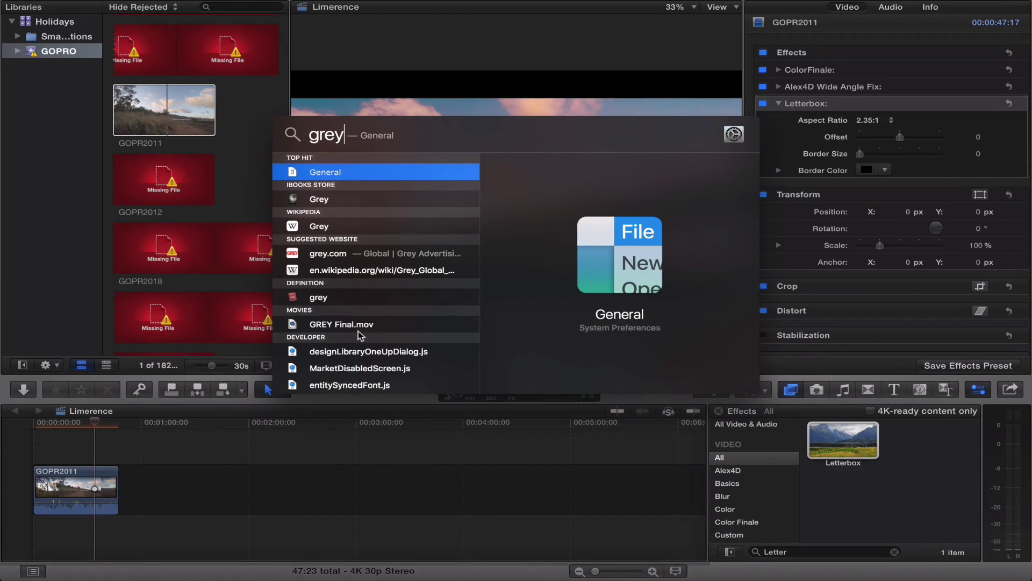
{"action": "scroll", "coordinate": [369, 289], "scroll_direction": "down", "scroll_amount": 12}
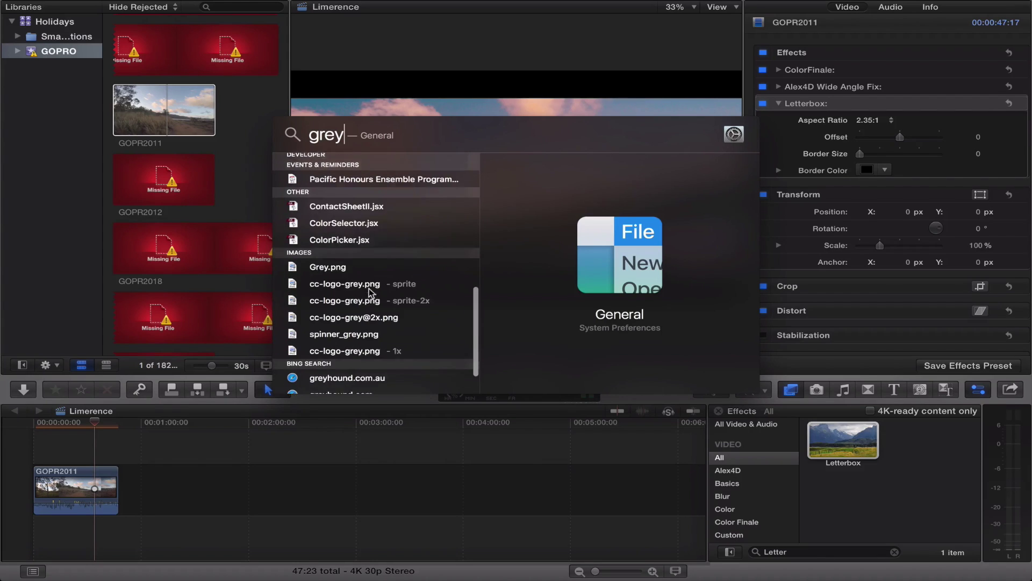
{"action": "left_click", "coordinate": [359, 263]}
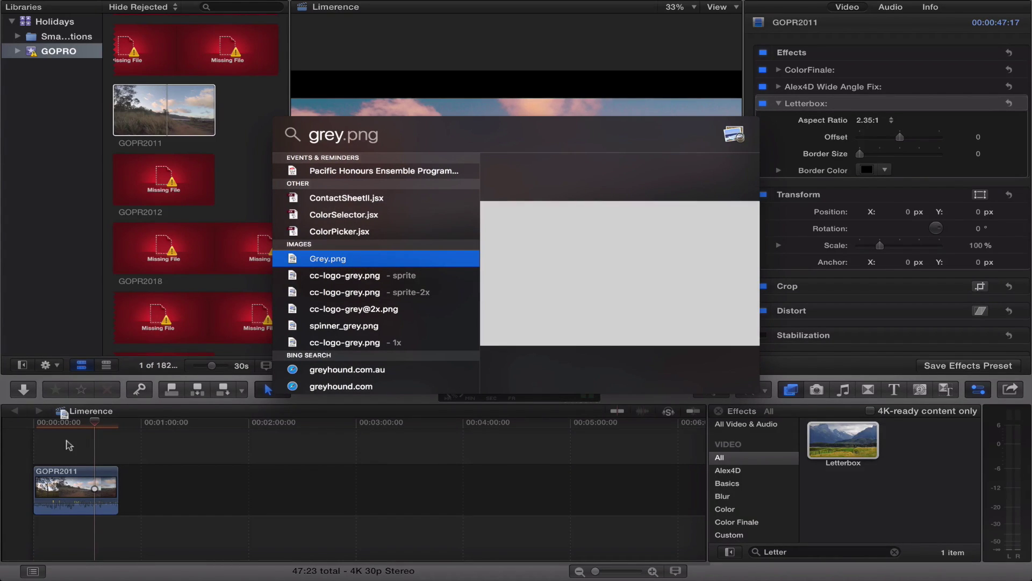
{"action": "left_click_drag", "start_coordinate": [63, 447], "coordinate": [25, 444]}
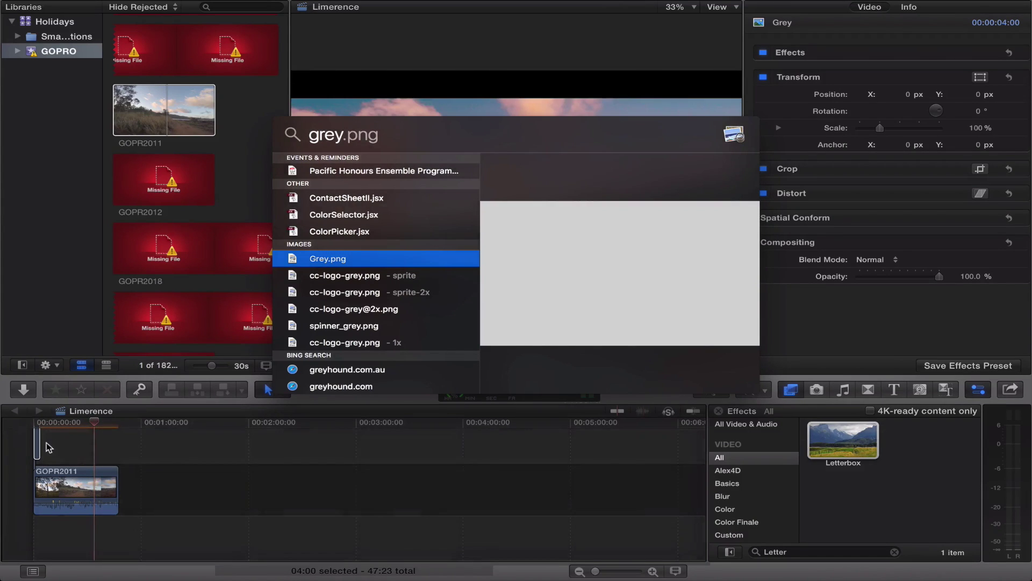
{"action": "left_click", "coordinate": [30, 422]}
{"action": "key", "text": "super+space"}
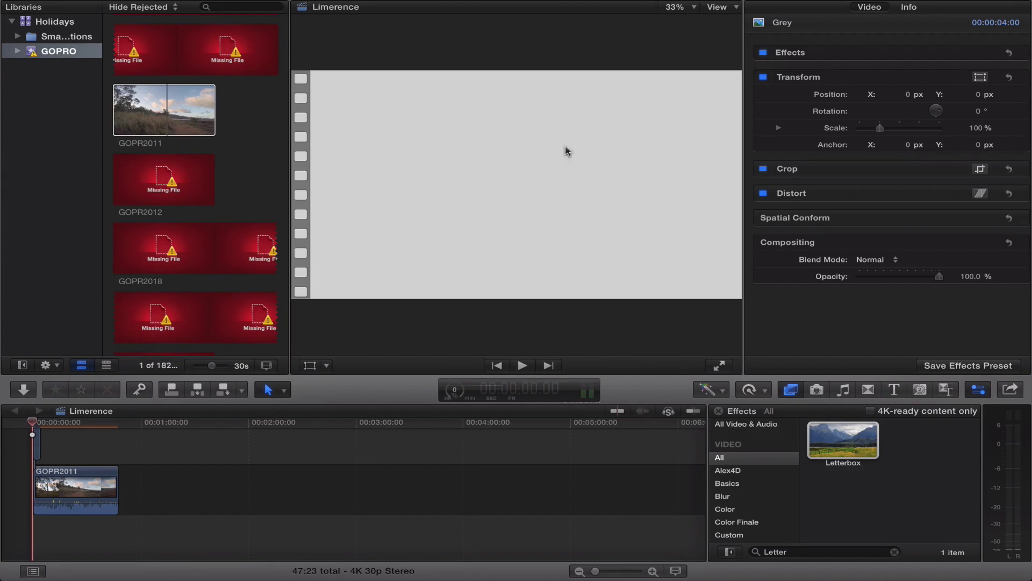
Set the grey overlay's blend mode to Difference with 2% opacity
{"action": "left_click", "coordinate": [881, 262]}
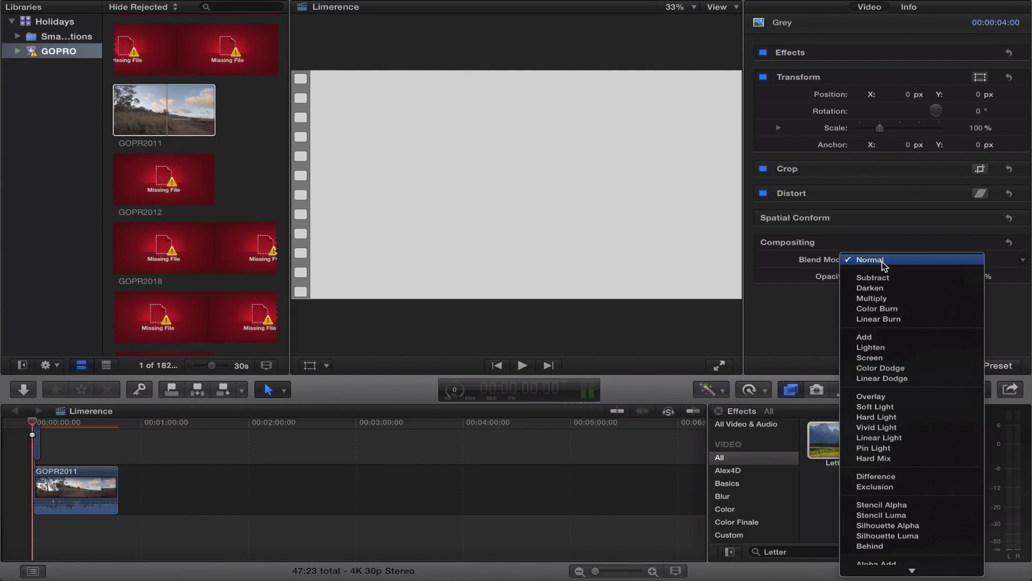
{"action": "left_click", "coordinate": [881, 480]}
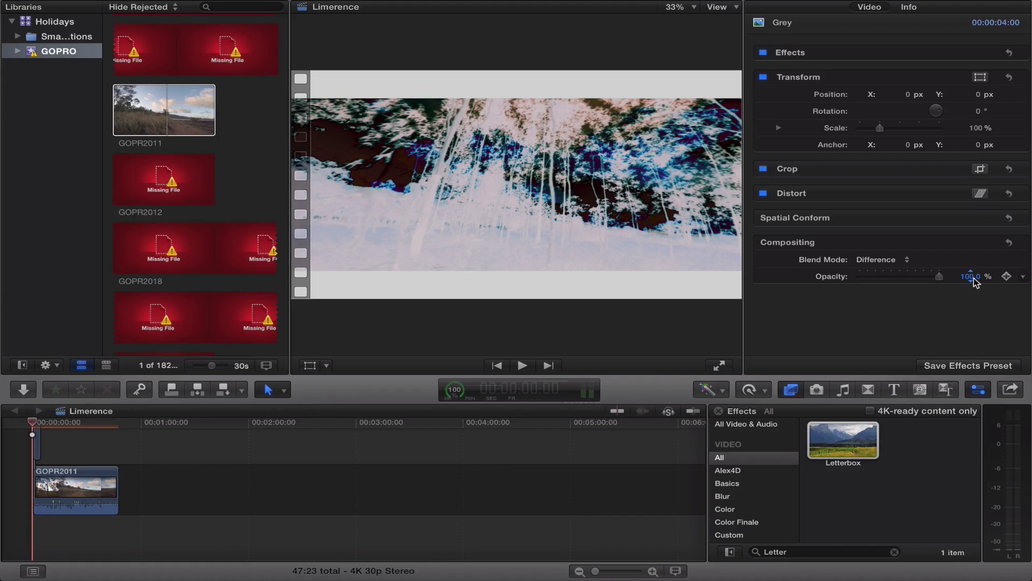
{"action": "type", "text": "2"}
{"action": "key", "text": "Return"}
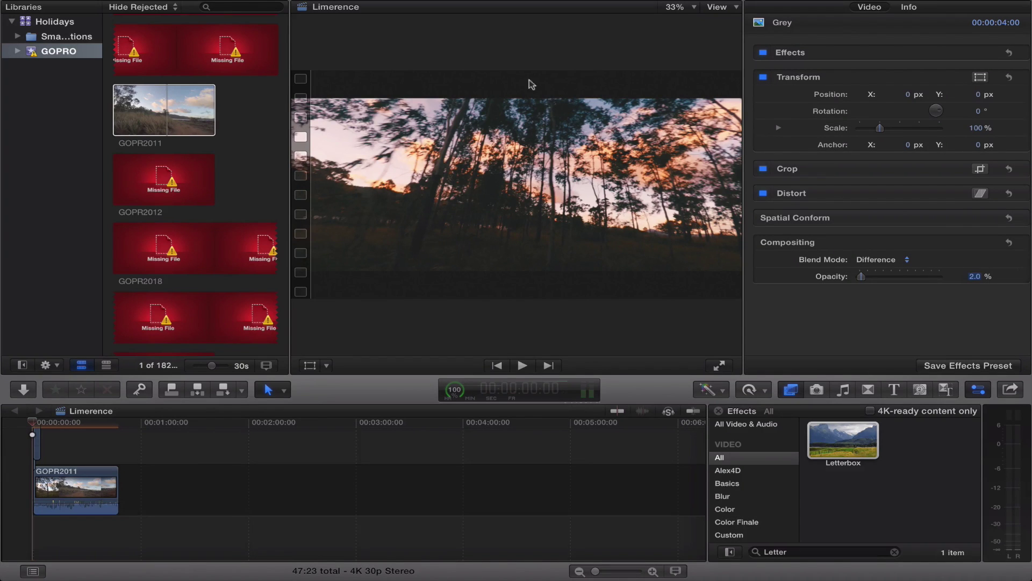
Squash the grey overlay's height to about 73% with the Transform controls
{"action": "left_click", "coordinate": [310, 366]}
{"action": "left_click_drag", "start_coordinate": [517, 68], "coordinate": [514, 97]}
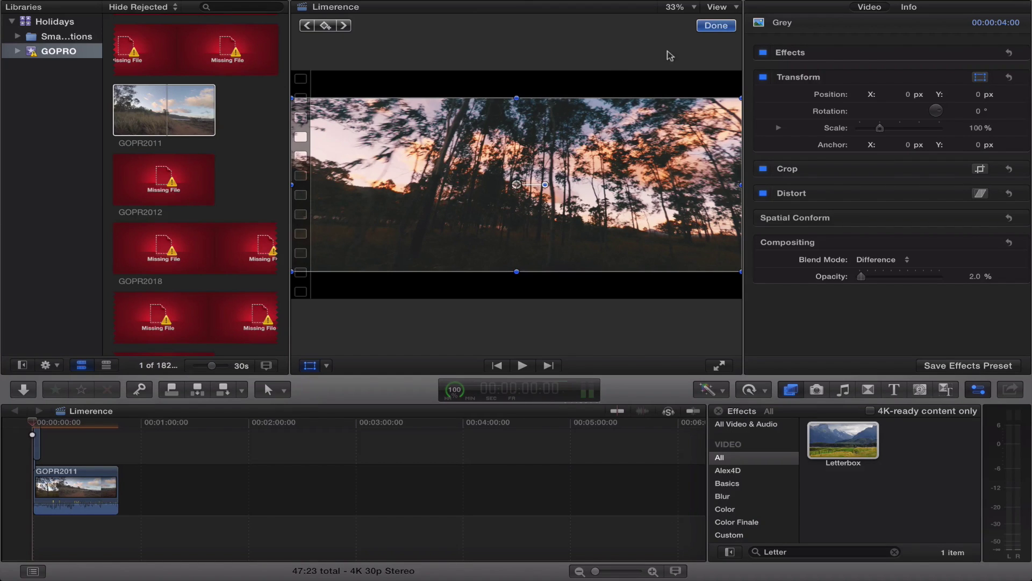
{"action": "left_click", "coordinate": [716, 26]}
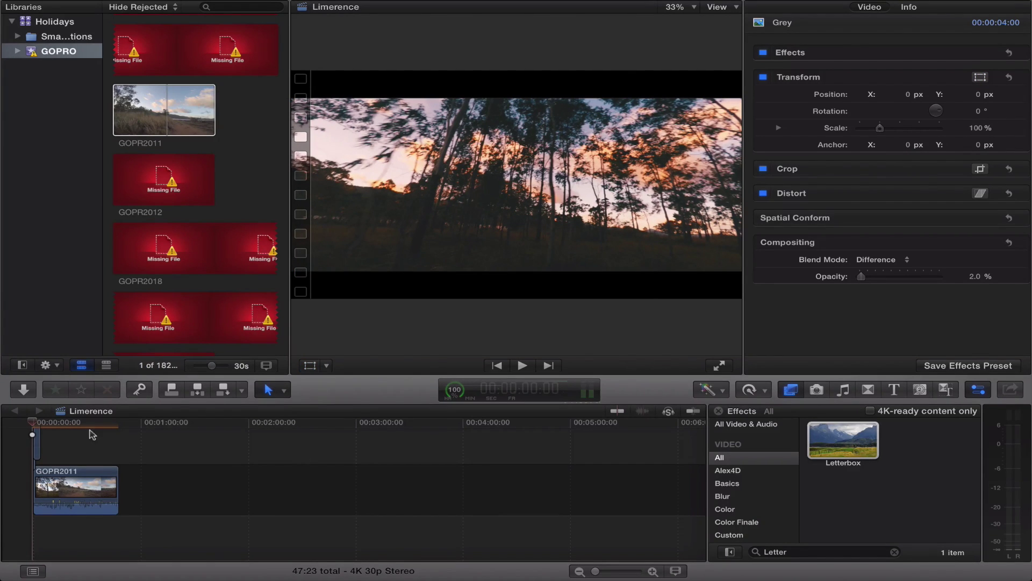
Extend the Grey clip over GOPR2011 and preview frames at 33:19, 28:24 and 39:07
{"action": "left_click_drag", "start_coordinate": [41, 443], "coordinate": [115, 440]}
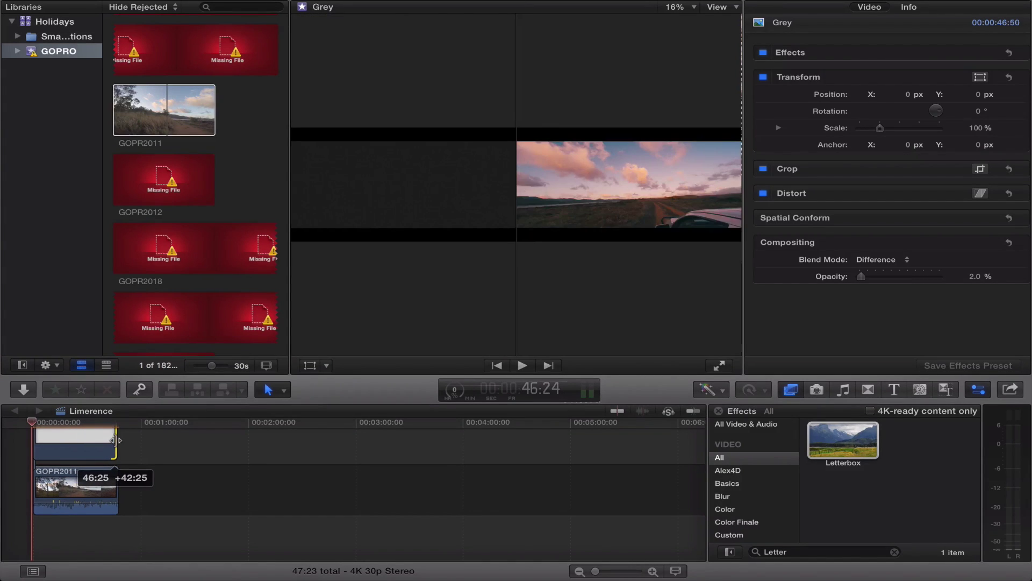
{"action": "left_click", "coordinate": [93, 423]}
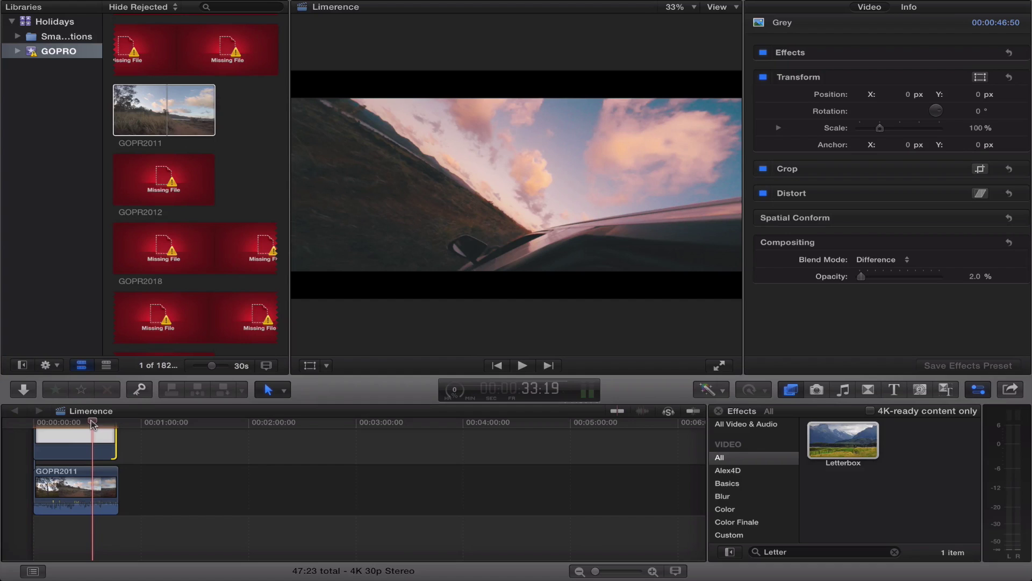
{"action": "left_click", "coordinate": [84, 421]}
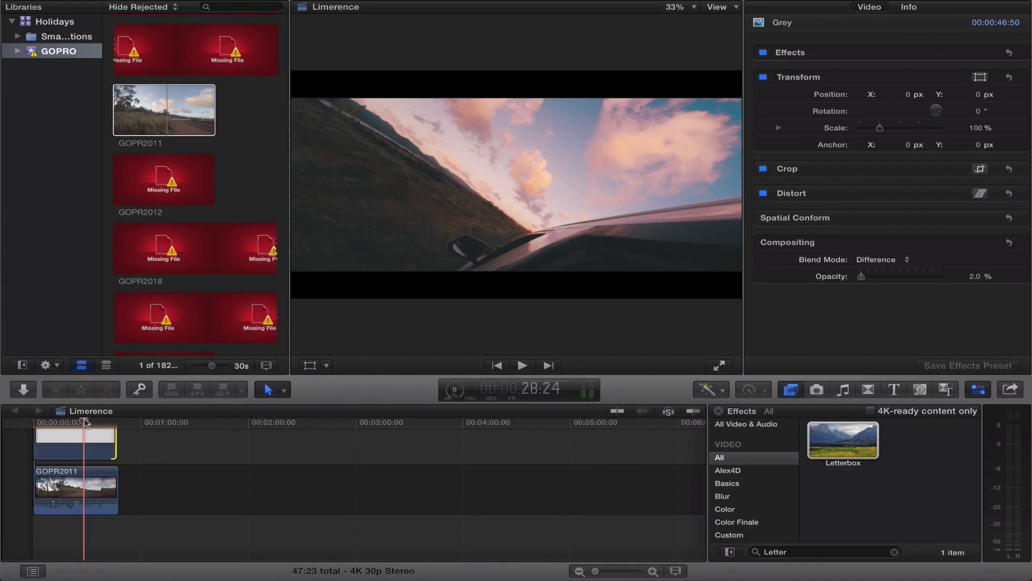
{"action": "left_click", "coordinate": [103, 422]}
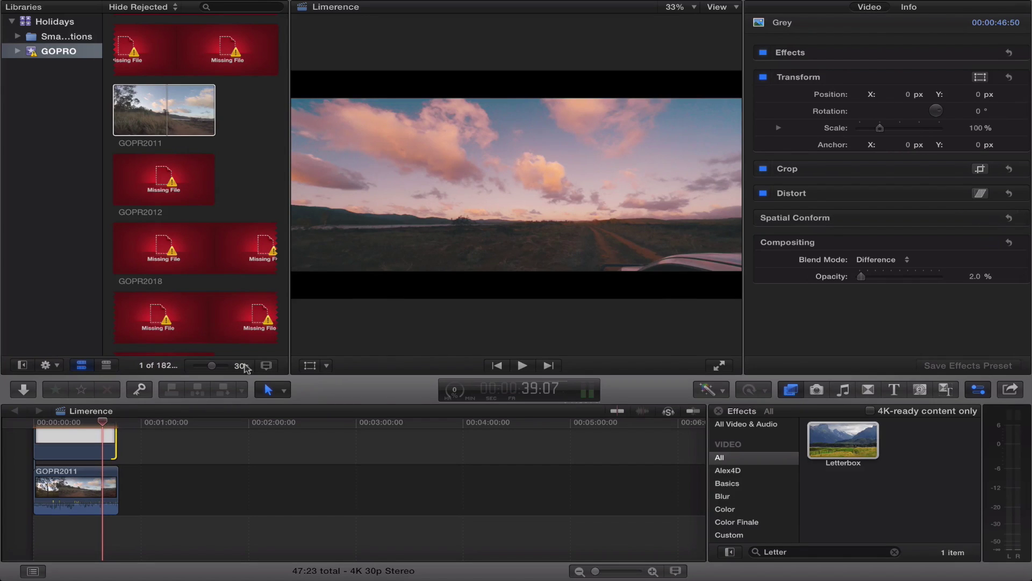
Re-enter 2% in the overlay's Opacity field
{"action": "left_click", "coordinate": [977, 276]}
{"action": "key", "text": "Return"}
{"action": "type", "text": "2"}
{"action": "key", "text": "Return"}
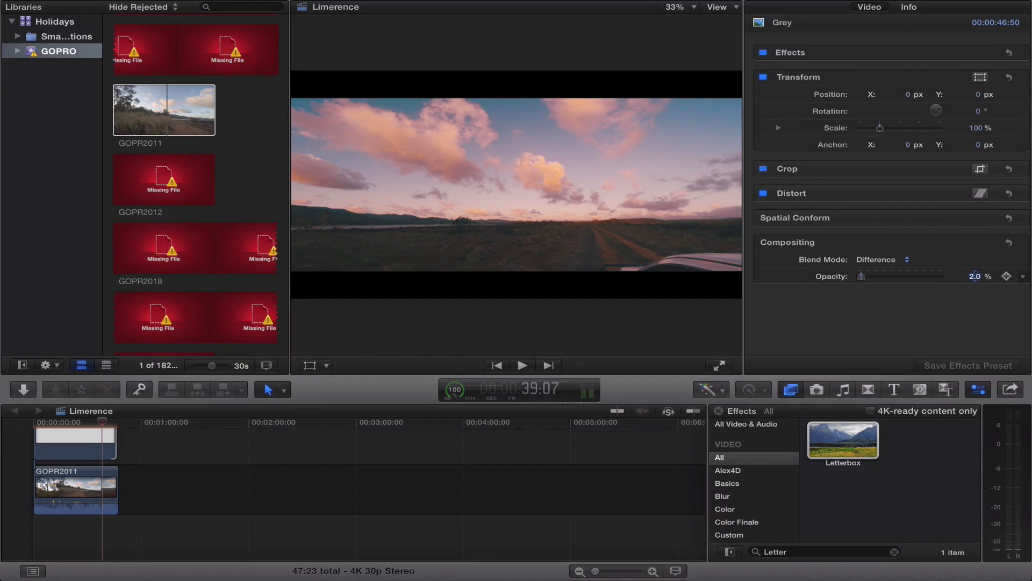